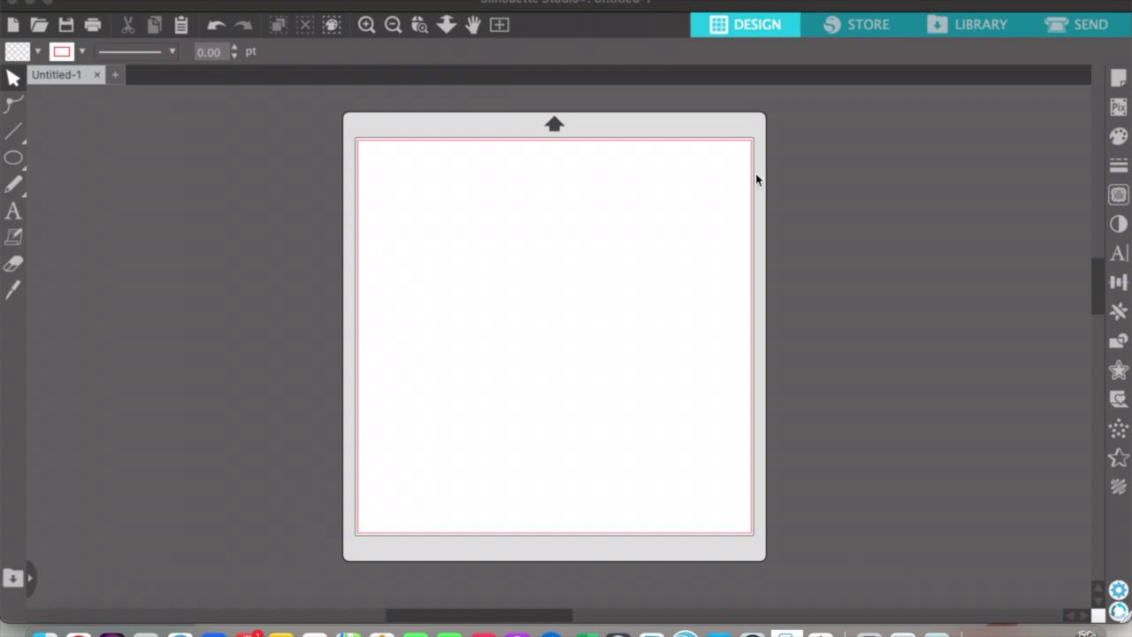
Add a new user-defined material type from Tool 1's material choices in the send settings.
left_click(1066, 28)
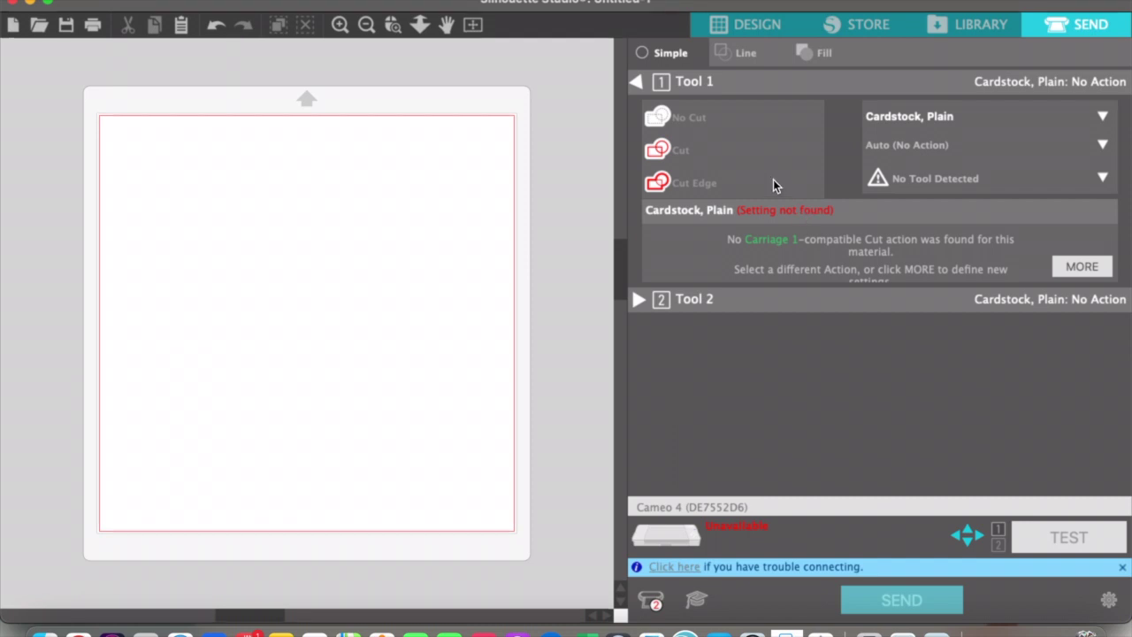
left_click(962, 116)
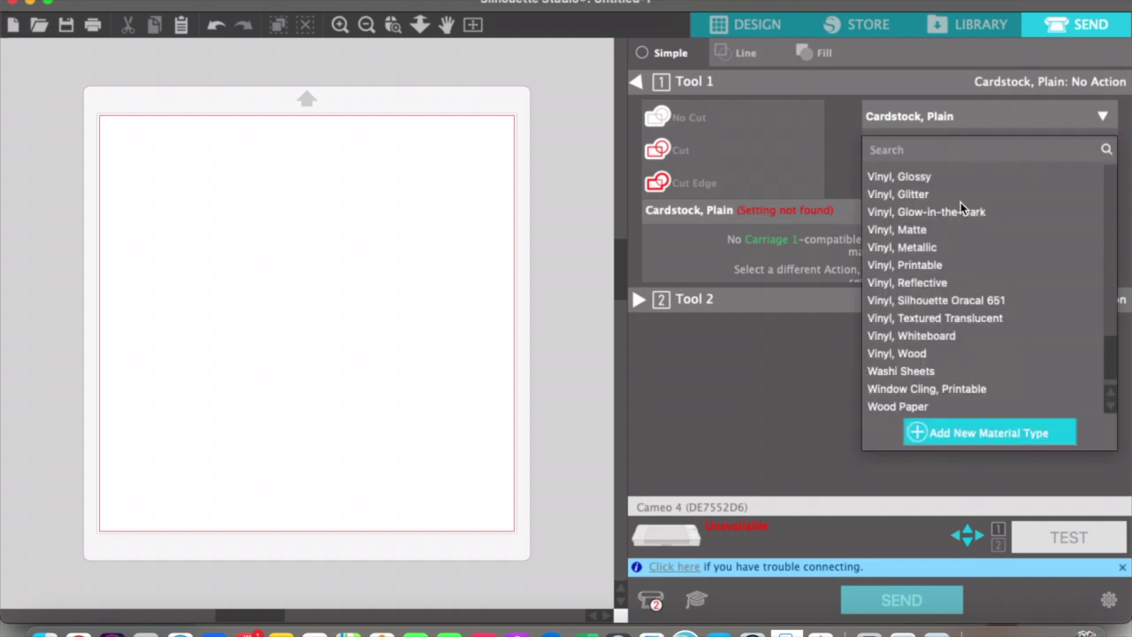
left_click(980, 434)
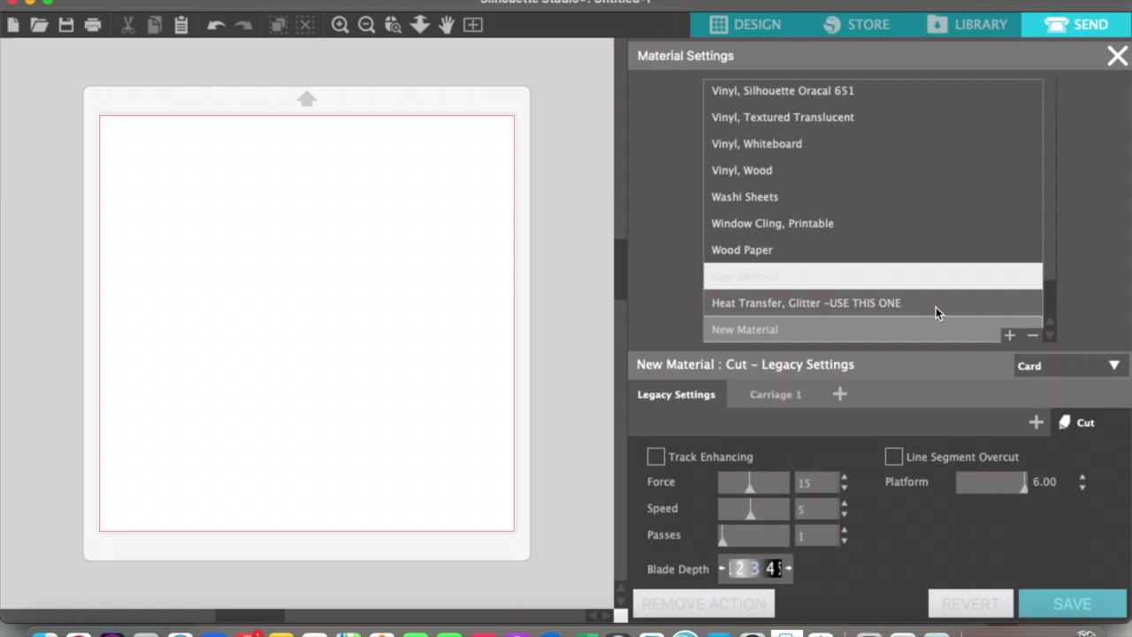
Rename the new material "Heat Transfer, Smooth -USE THIS ONE" and set its material category to Heat Transfer Vinyl.
right_click(792, 336)
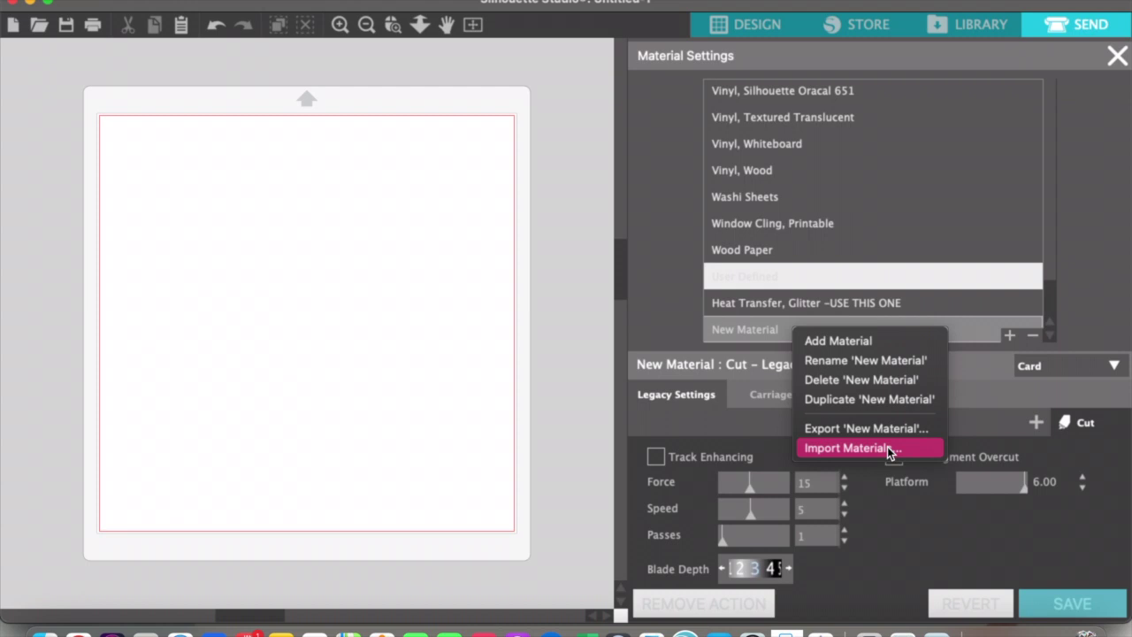
left_click(833, 367)
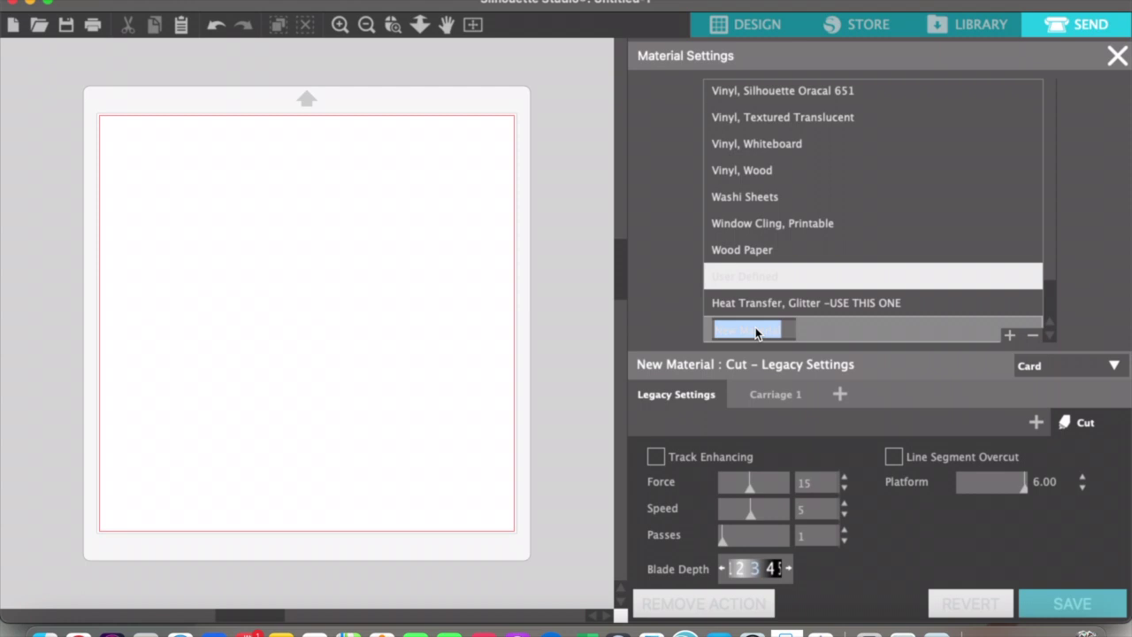
type("H")
type("eat Transfer,")
type(" Smoo")
type("th")
type(" -USE")
type(" THIS ONE")
key("Return")
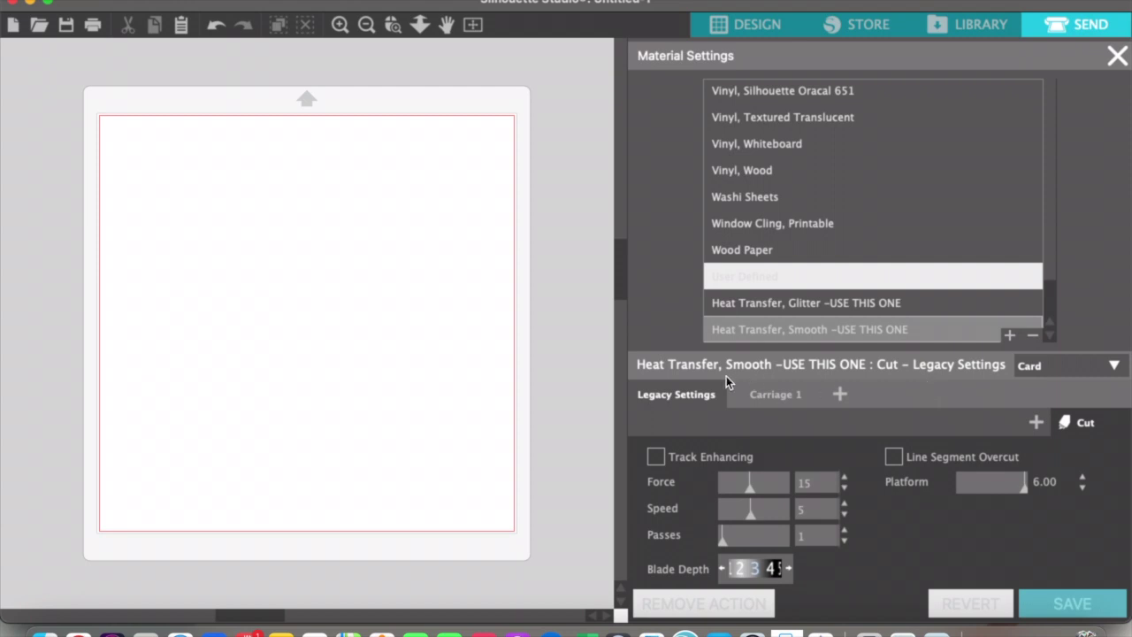
left_click(1072, 376)
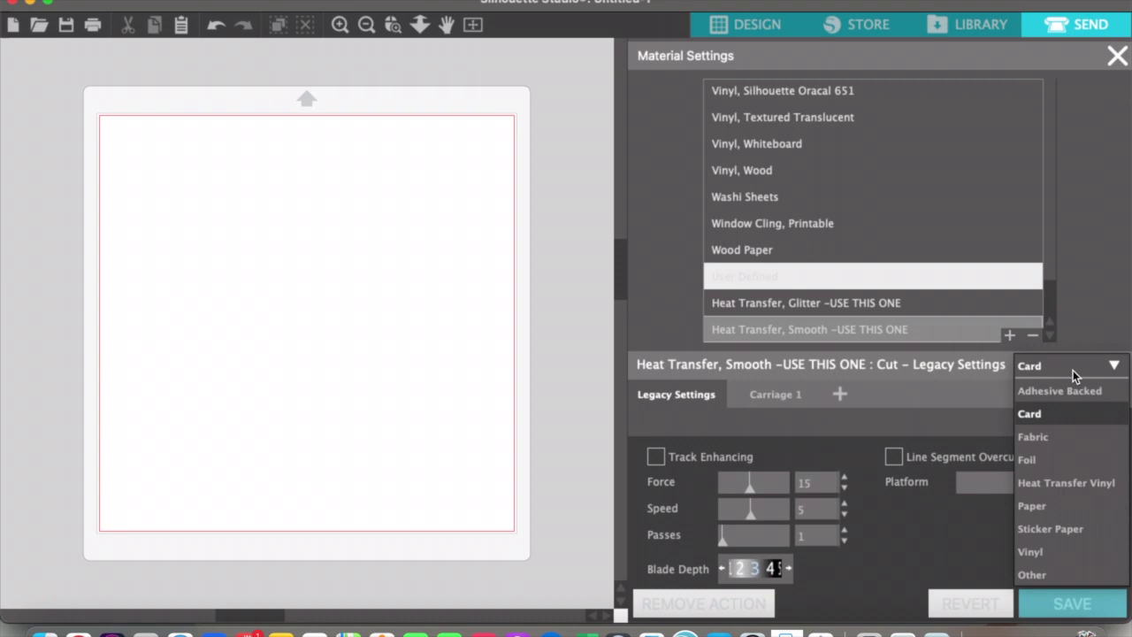
left_click(1064, 485)
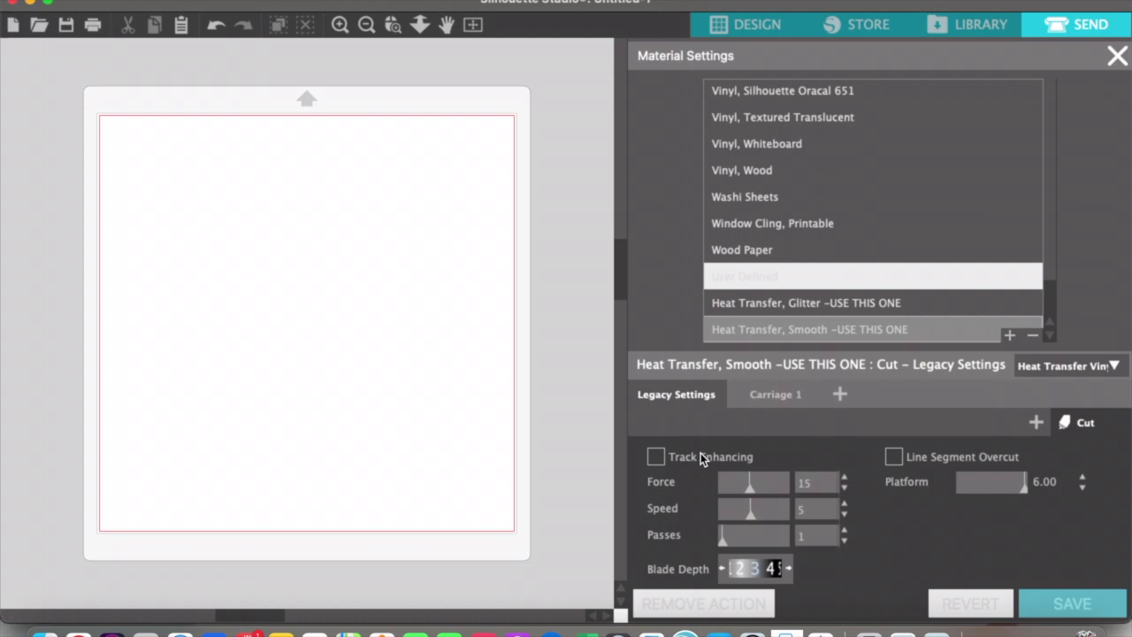
Set the smooth heat transfer material's Carriage 1 cut force to 20 and speed to 7.
left_click(764, 396)
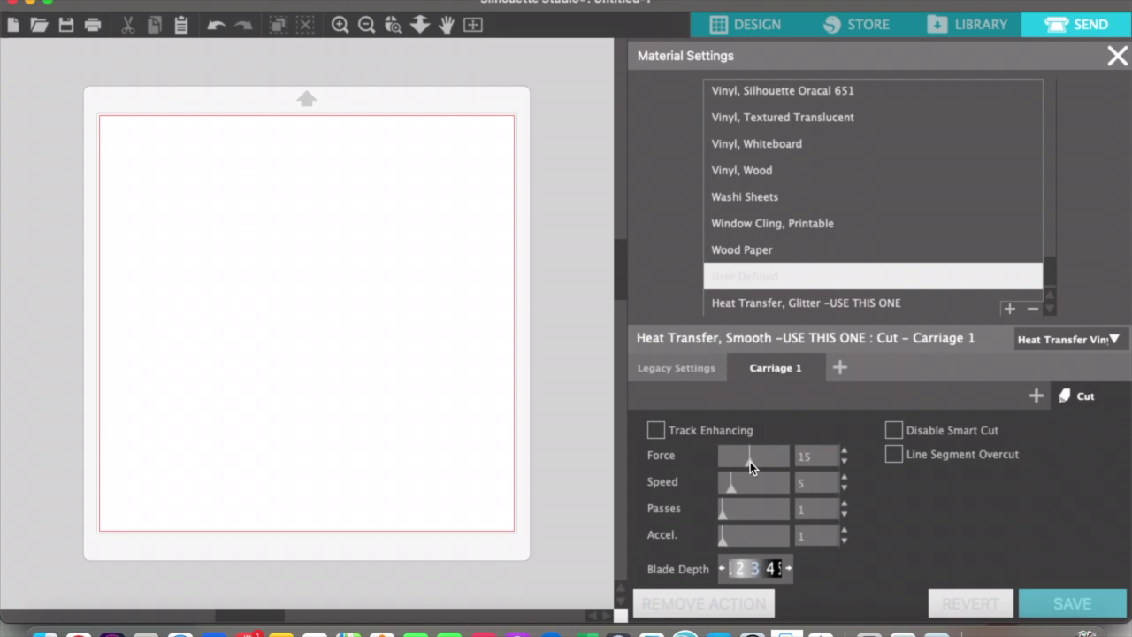
double_click(798, 457)
type("20")
key("Return")
double_click(823, 485)
type("7")
key("Return")
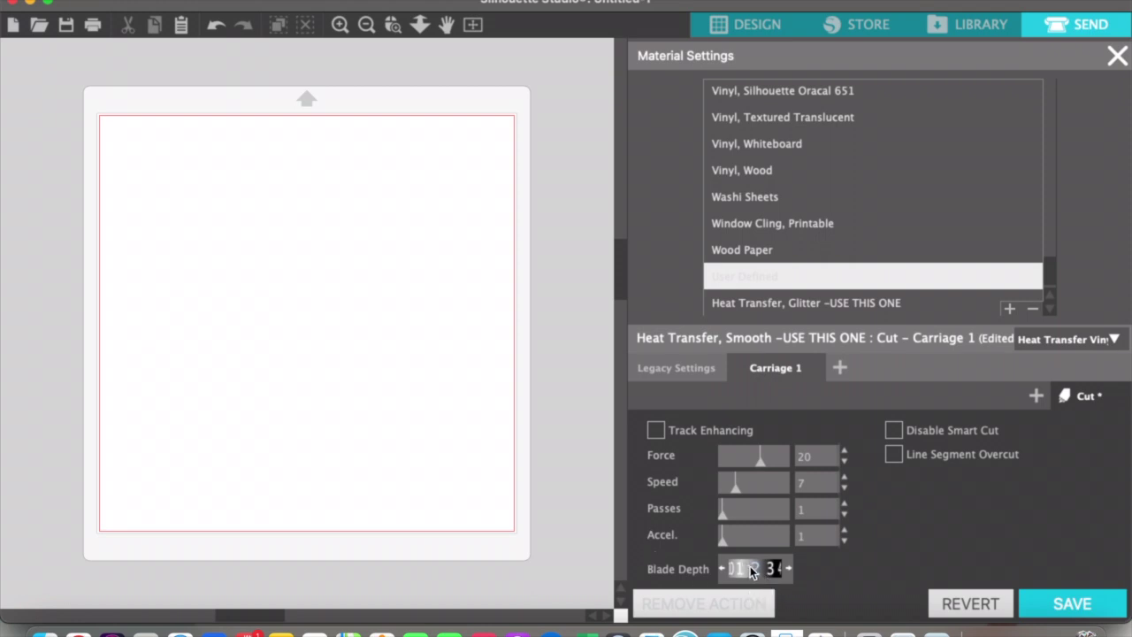
Set the Carriage 1 blade depth to 7 and save the material, copying its cut settings to the Legacy Settings.
left_click(788, 566)
left_click(791, 569)
left_click(791, 569)
left_click(791, 568)
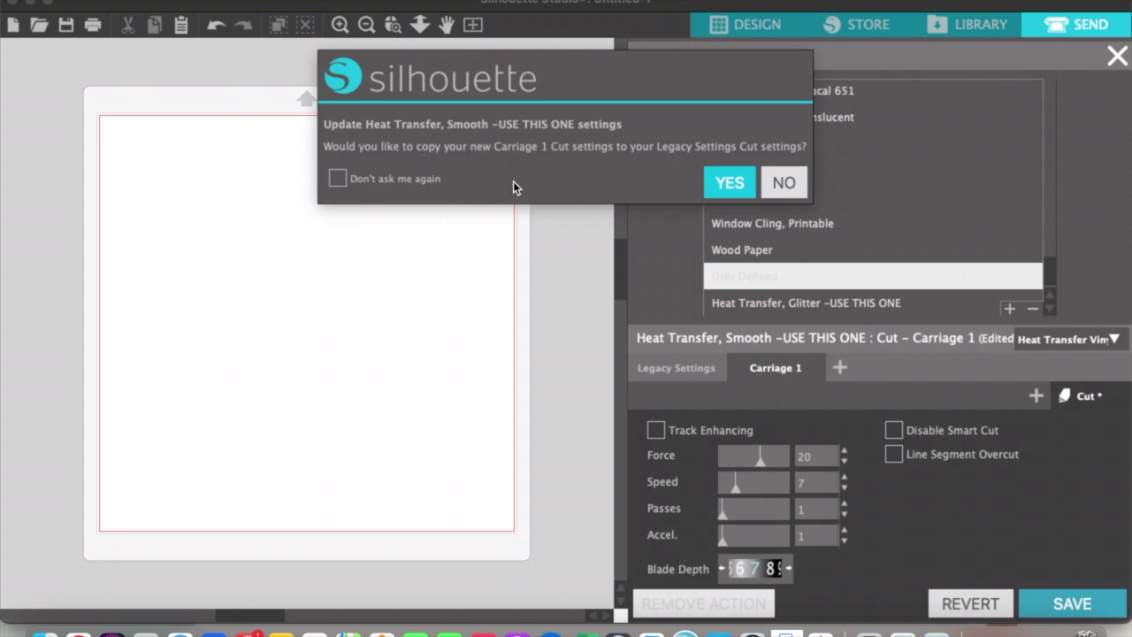
left_click(730, 183)
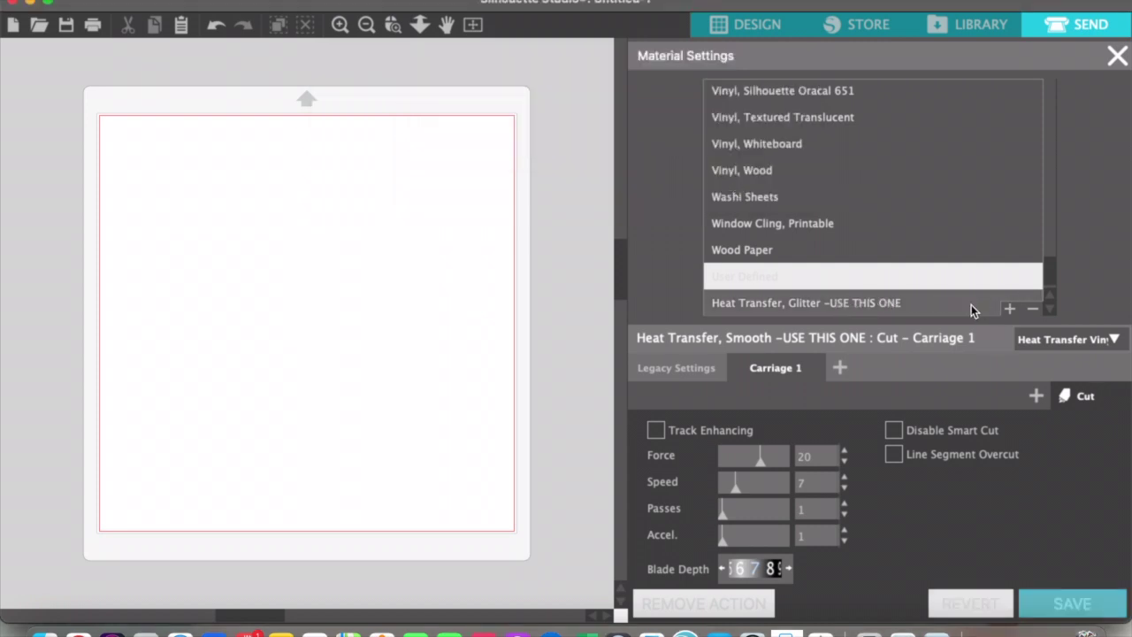
left_click(1114, 56)
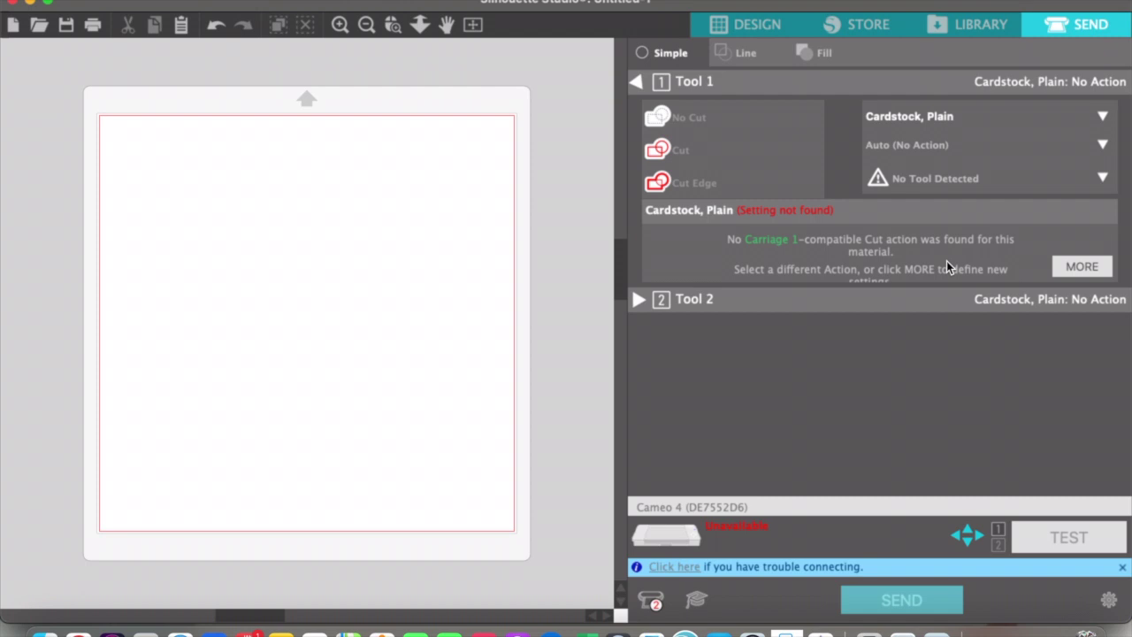
Assign the user-defined material "Heat Transfer, Smooth -USE THIS ONE" to Tool 1.
left_click(904, 118)
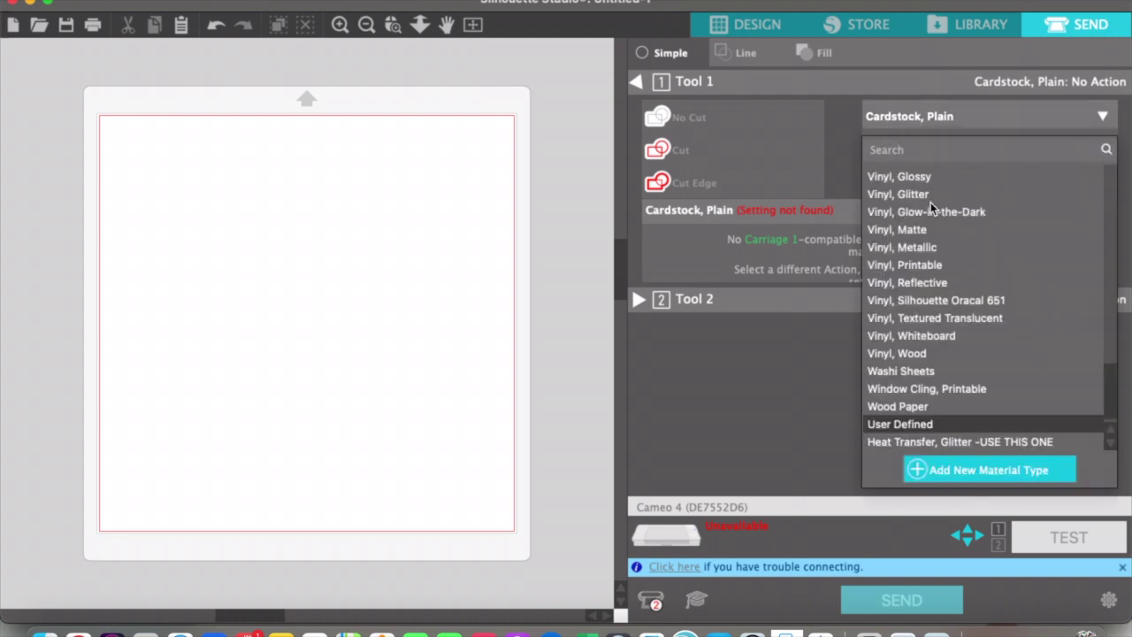
scroll(930, 203, "up", 3)
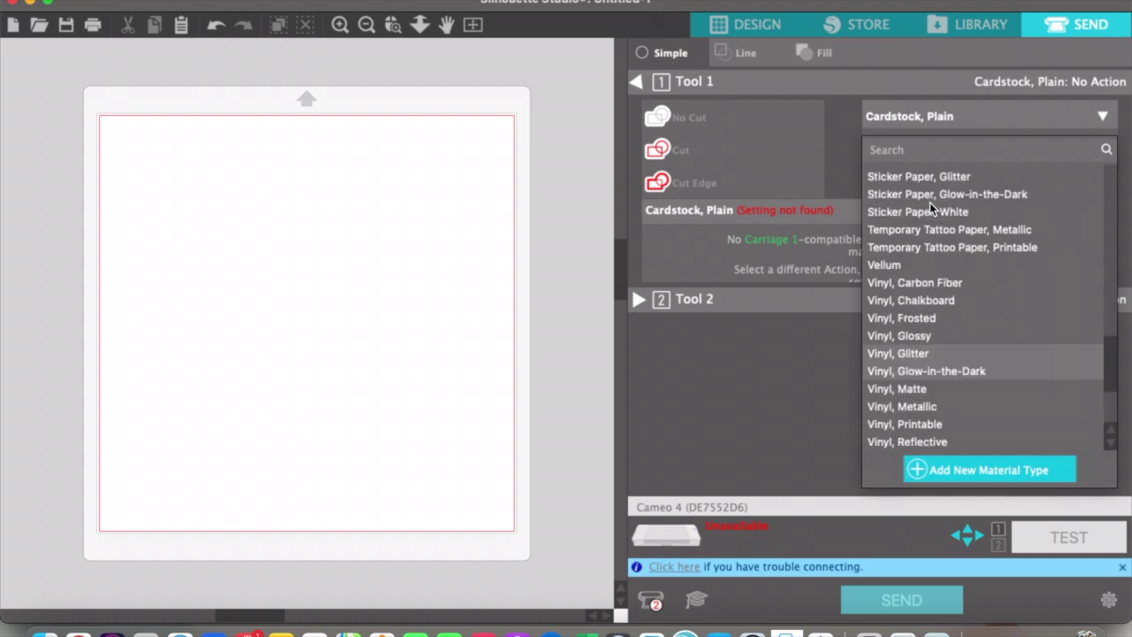
scroll(930, 202, "down", 3)
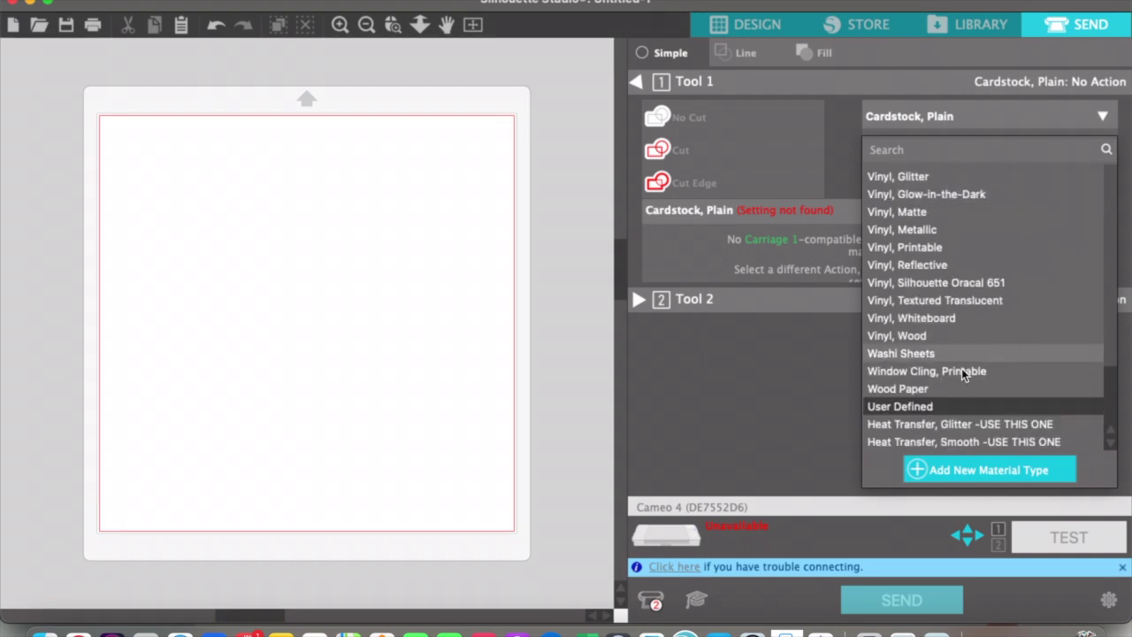
scroll(956, 421, "up", 1)
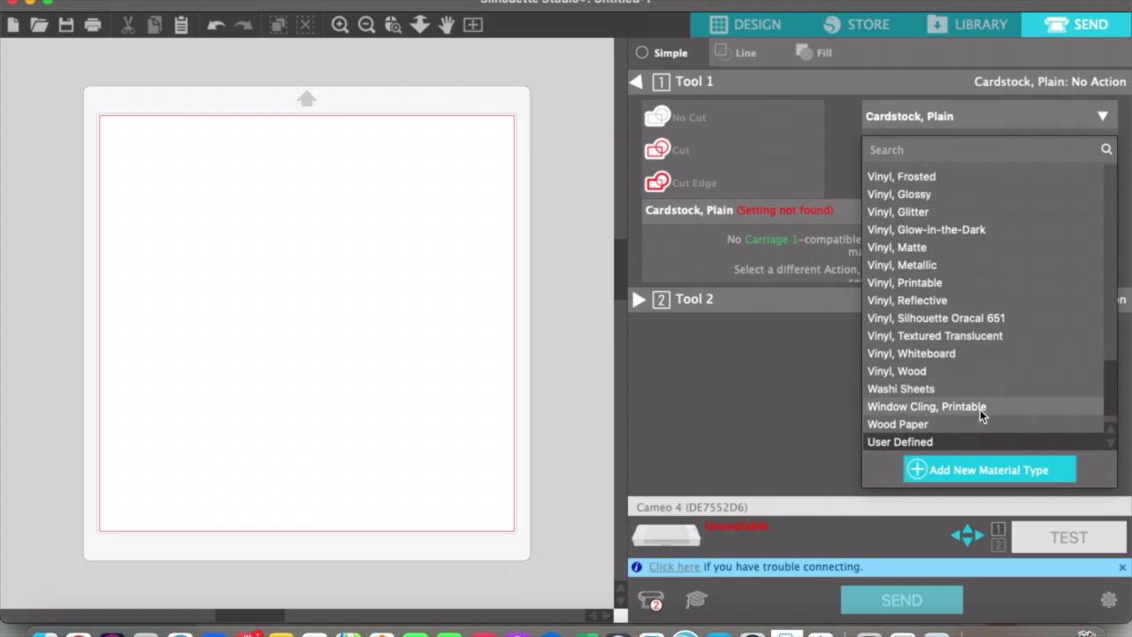
scroll(980, 409, "down", 1)
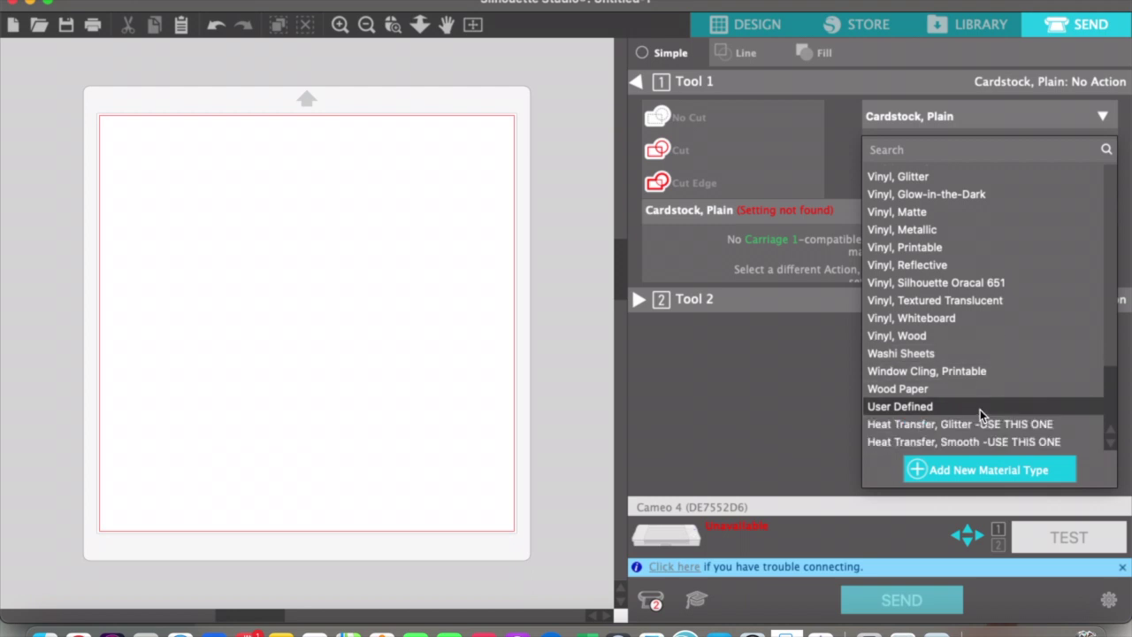
left_click(1071, 441)
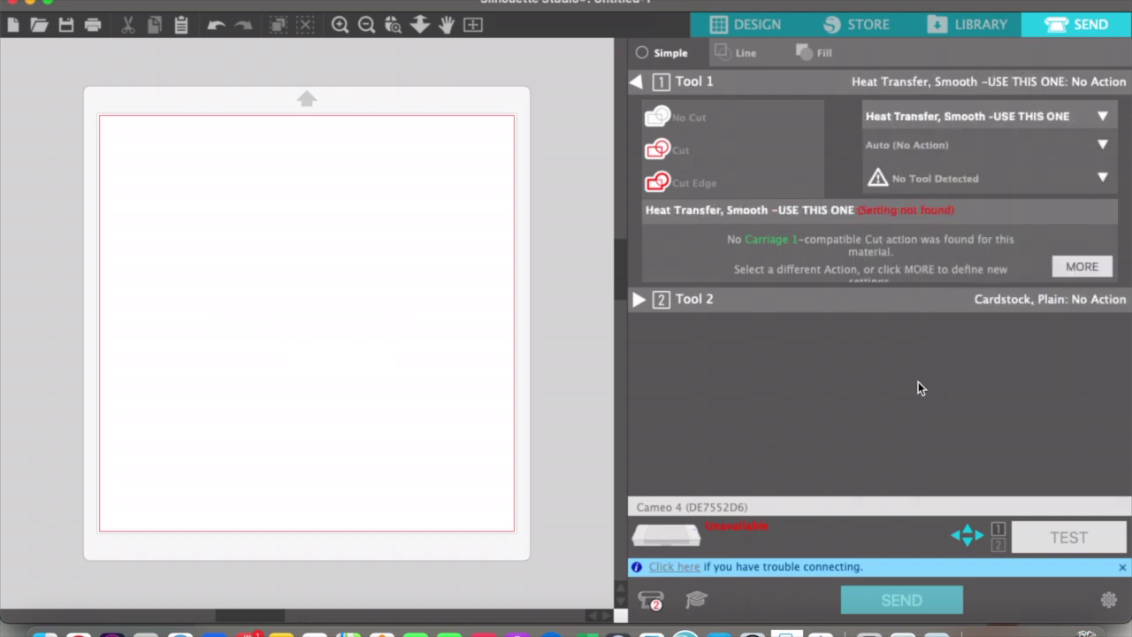